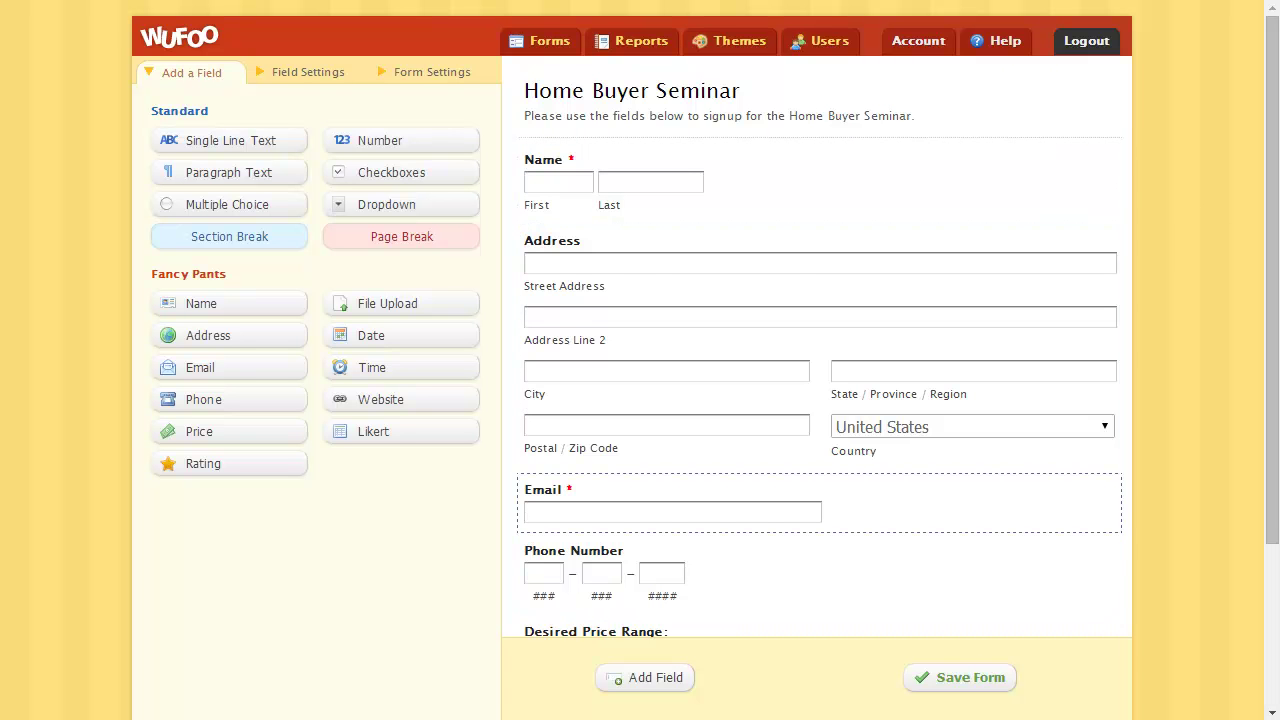
- Fill in the Home Buyer Seminar form with sample contact details and choose the $201,000 to $250,000 price range
scroll(630, 525, "down", 3)
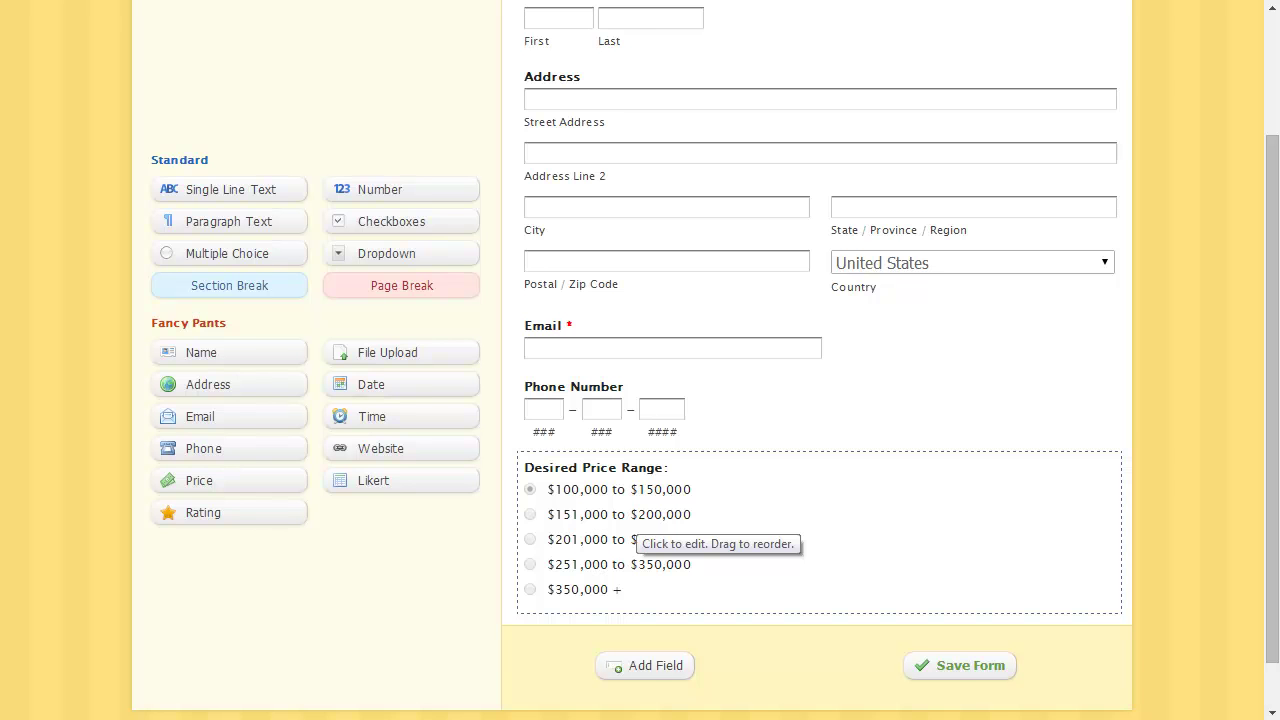
scroll(630, 525, "up", 3)
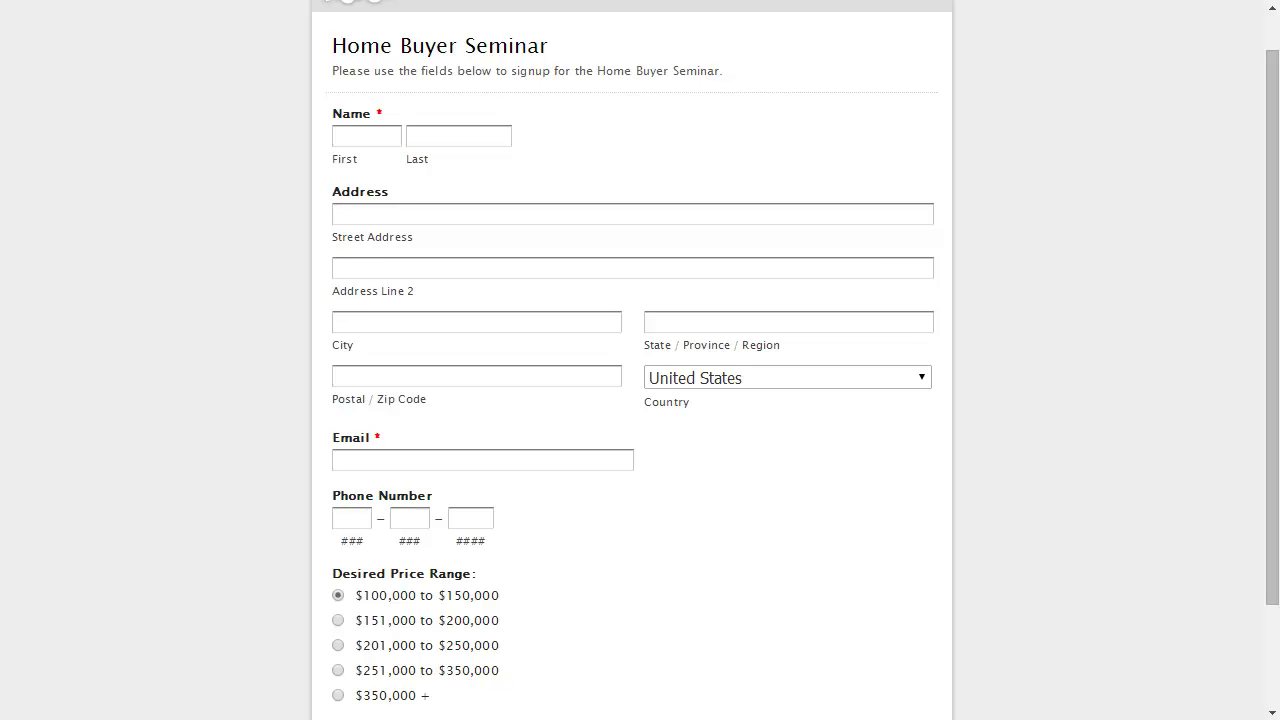
left_click(366, 136)
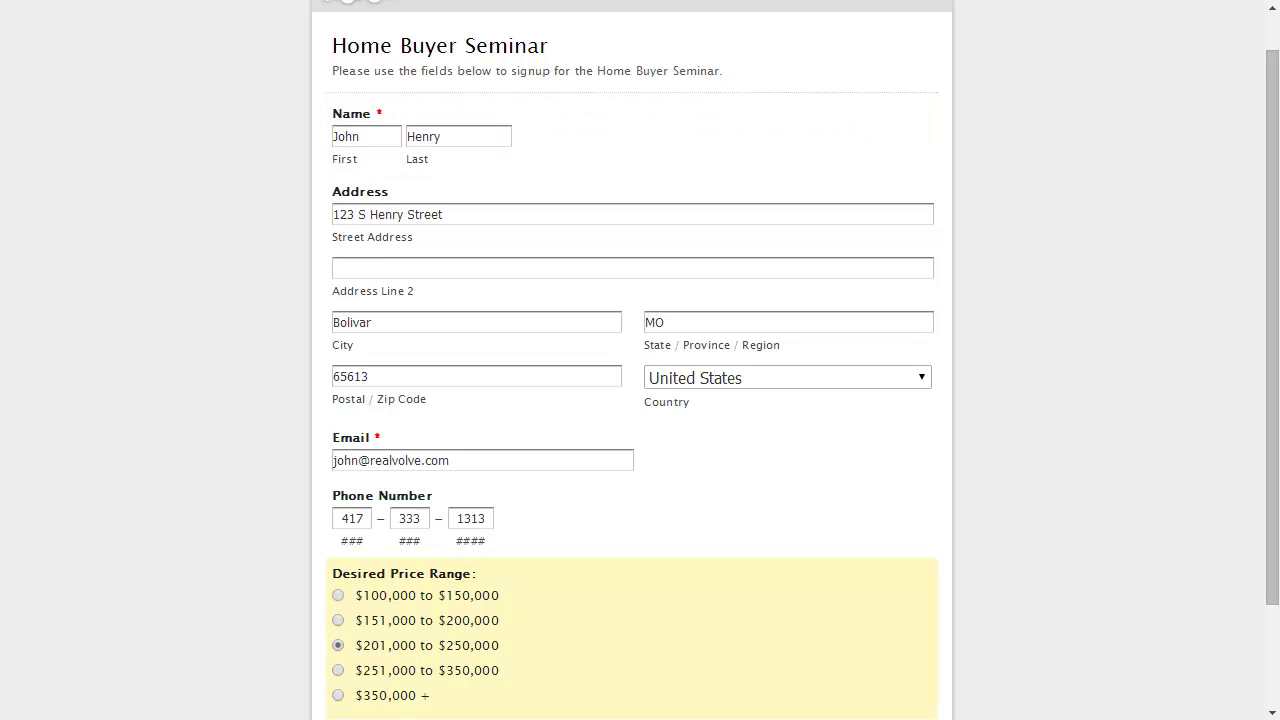
scroll(630, 400, "down", 2)
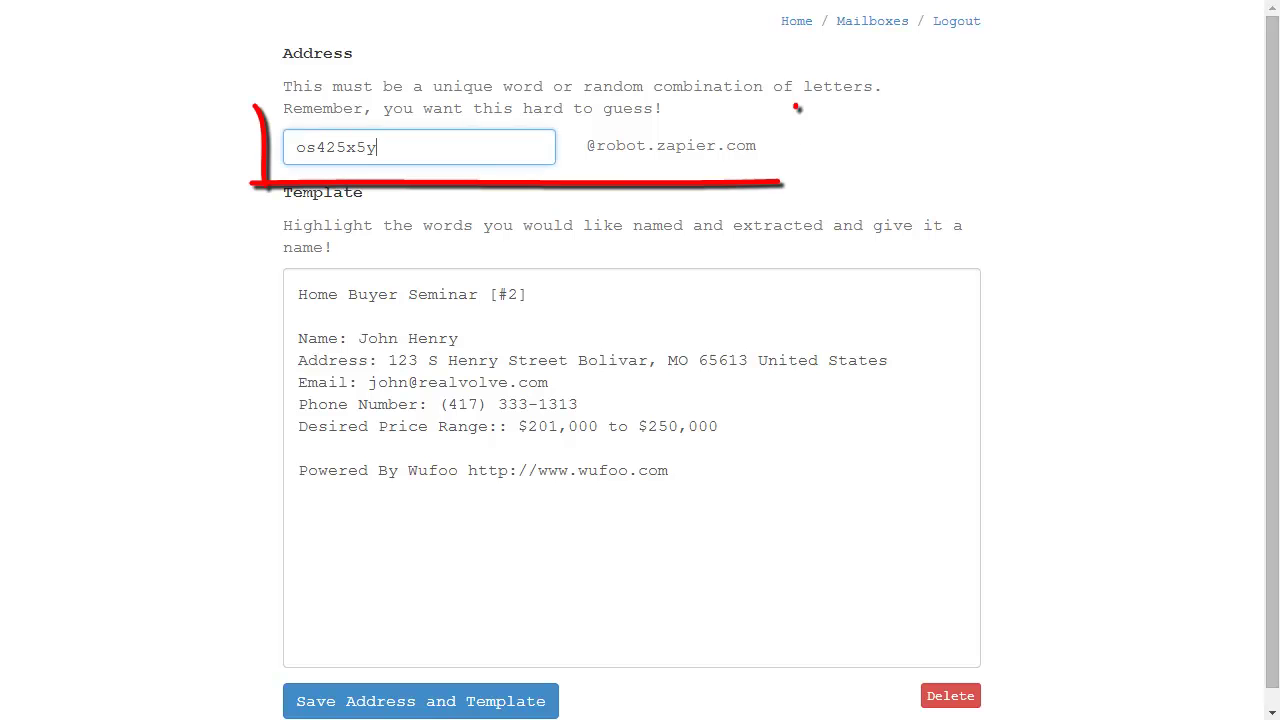
double_click(336, 147)
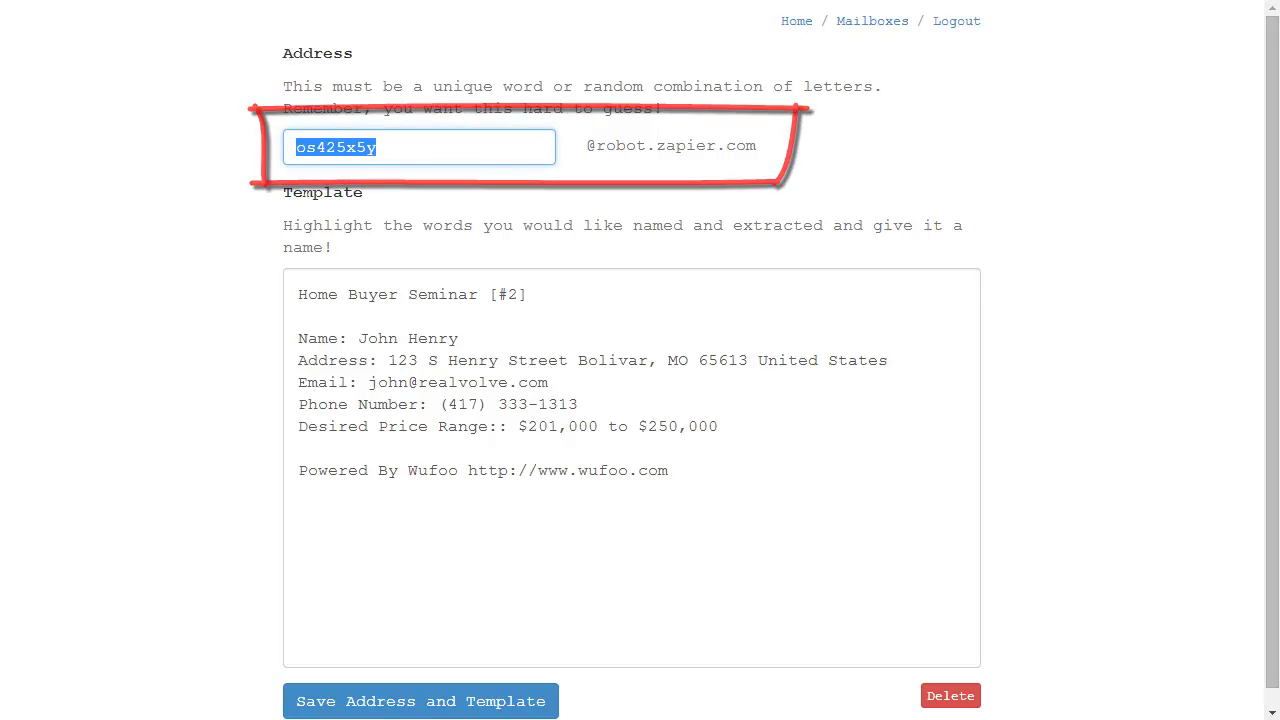
left_click_drag(298, 294, 528, 294)
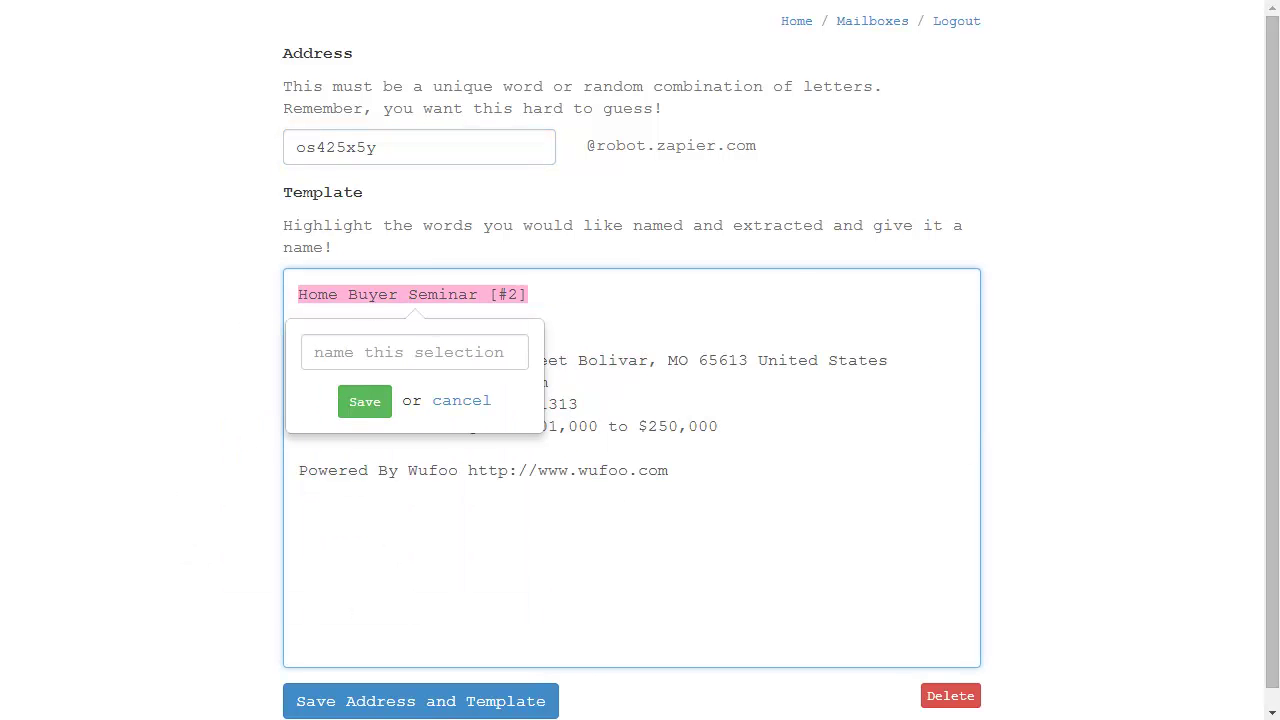
left_click(314, 352)
left_click(298, 316)
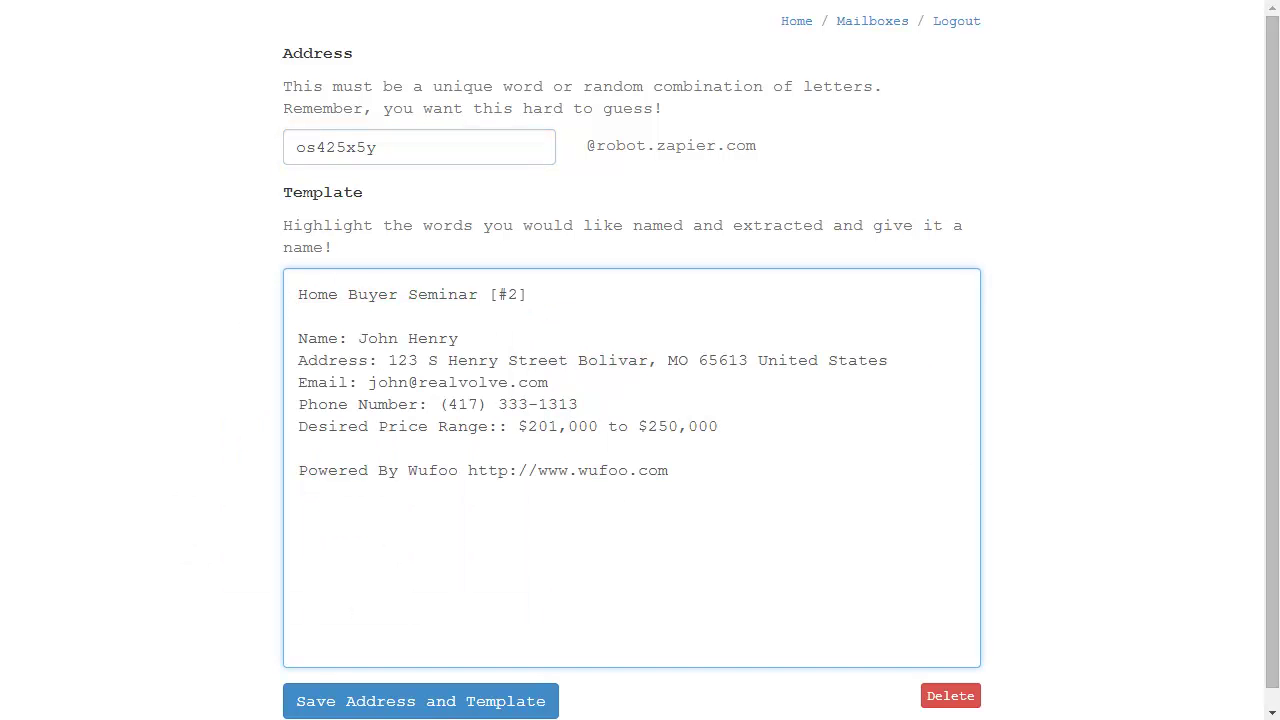
- In the parser template, mark the contact's name as "fullname" and the complete address as "Full Address"
left_click_drag(358, 338, 458, 339)
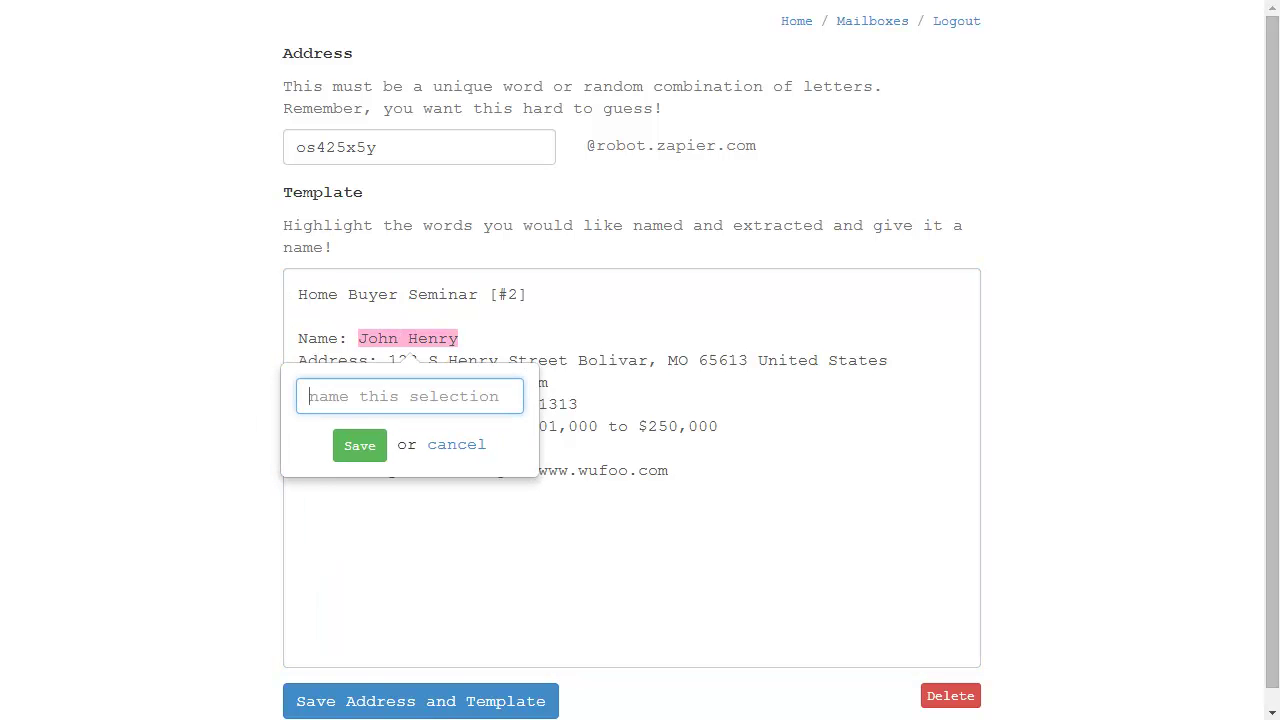
type("fullname")
key("Return")
left_click_drag(388, 360, 888, 360)
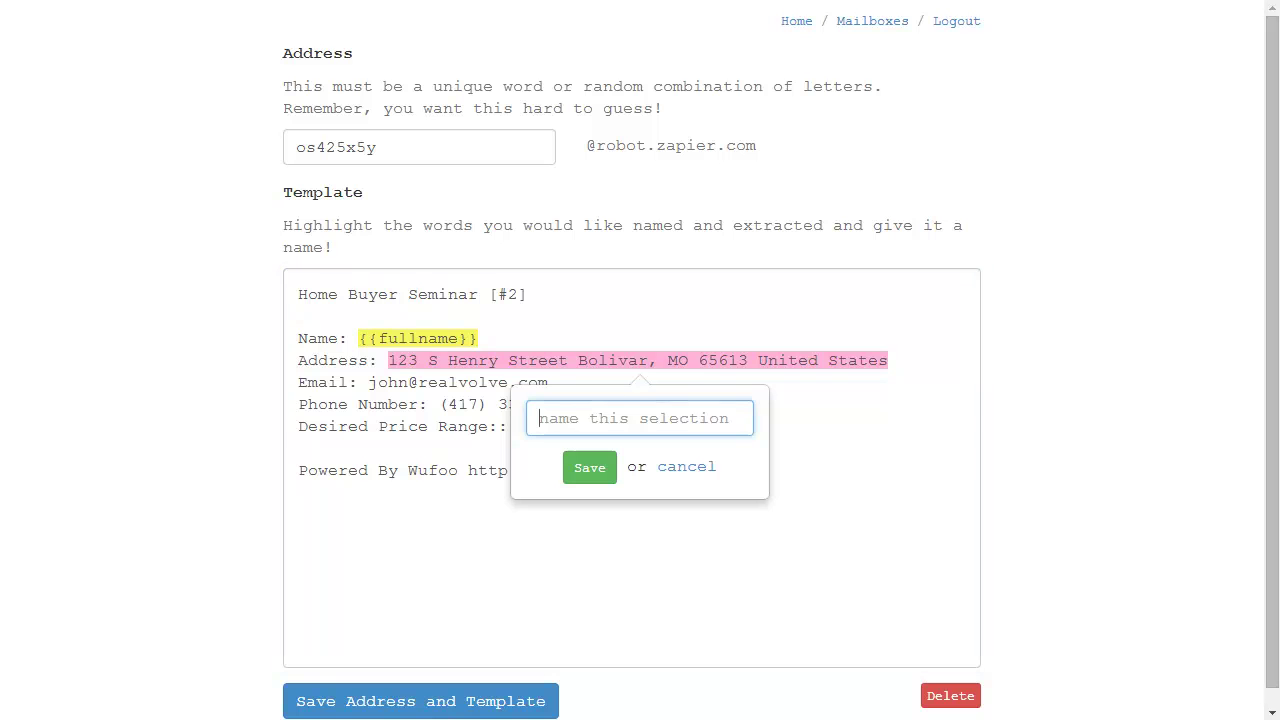
type("Full Address")
key("Return")
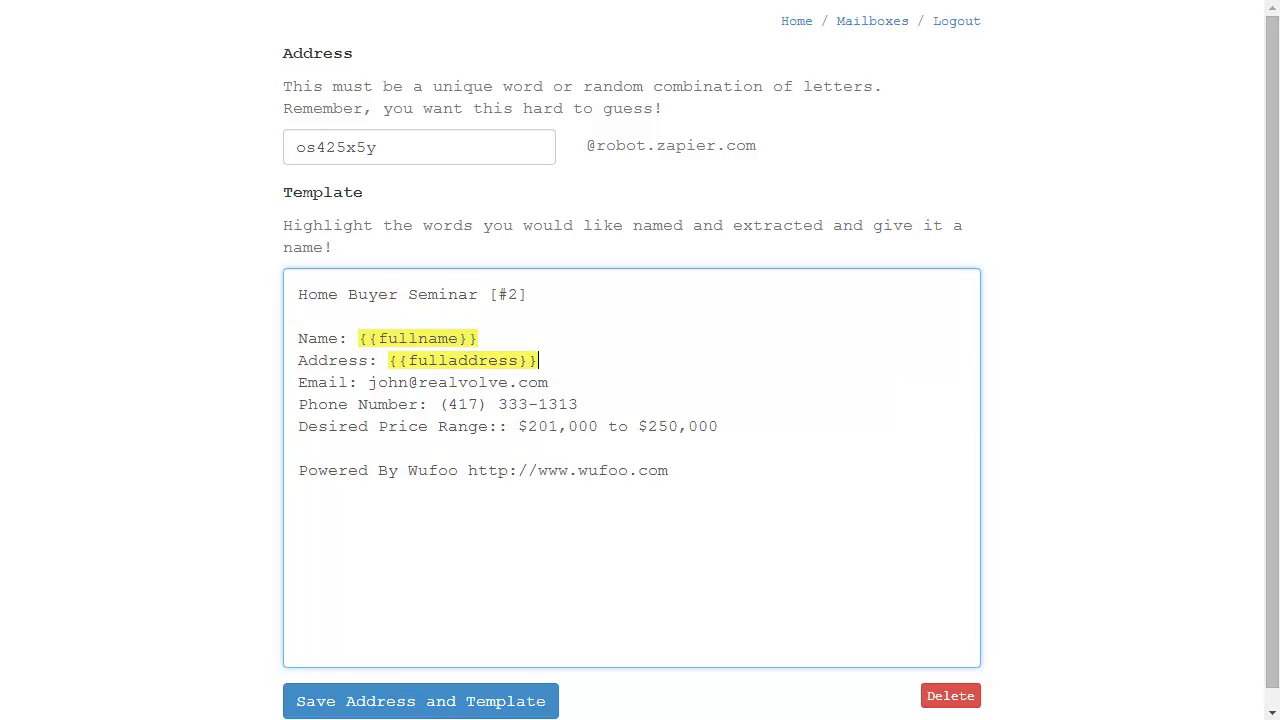
- Mark the template's email value as "Email Address" and its phone value as "Phone Number"
left_click_drag(368, 382, 548, 382)
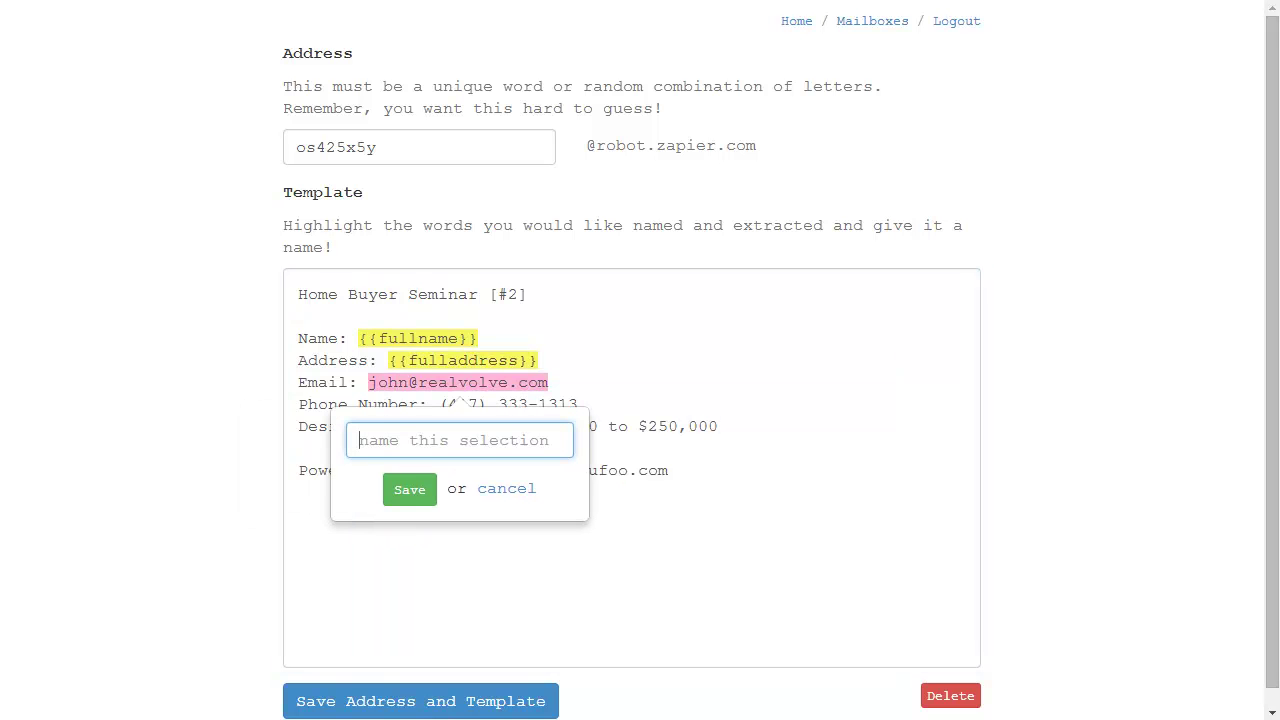
type("Email Address")
key("Return")
left_click_drag(440, 404, 718, 426)
type("Phone Number")
key("Return")
- Name the desired price range value "Price Range" and save the mailbox address and template
type("Price Ran")
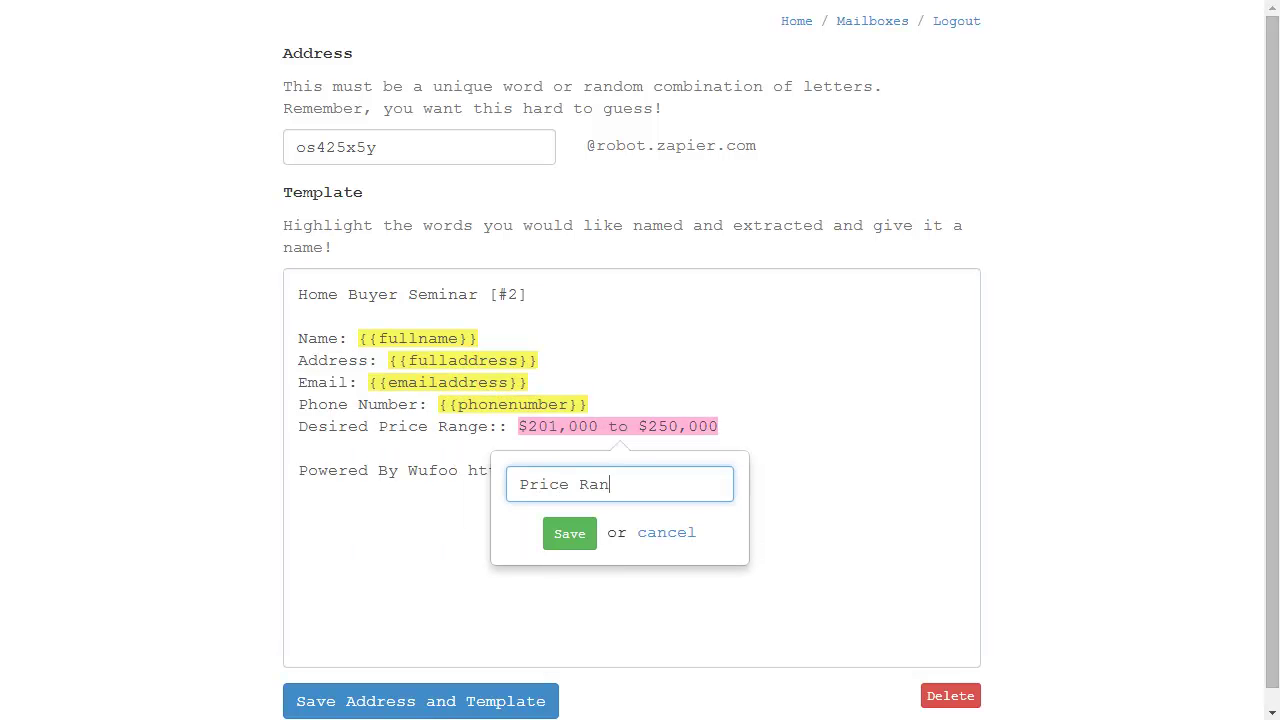
type("ge")
key("Return")
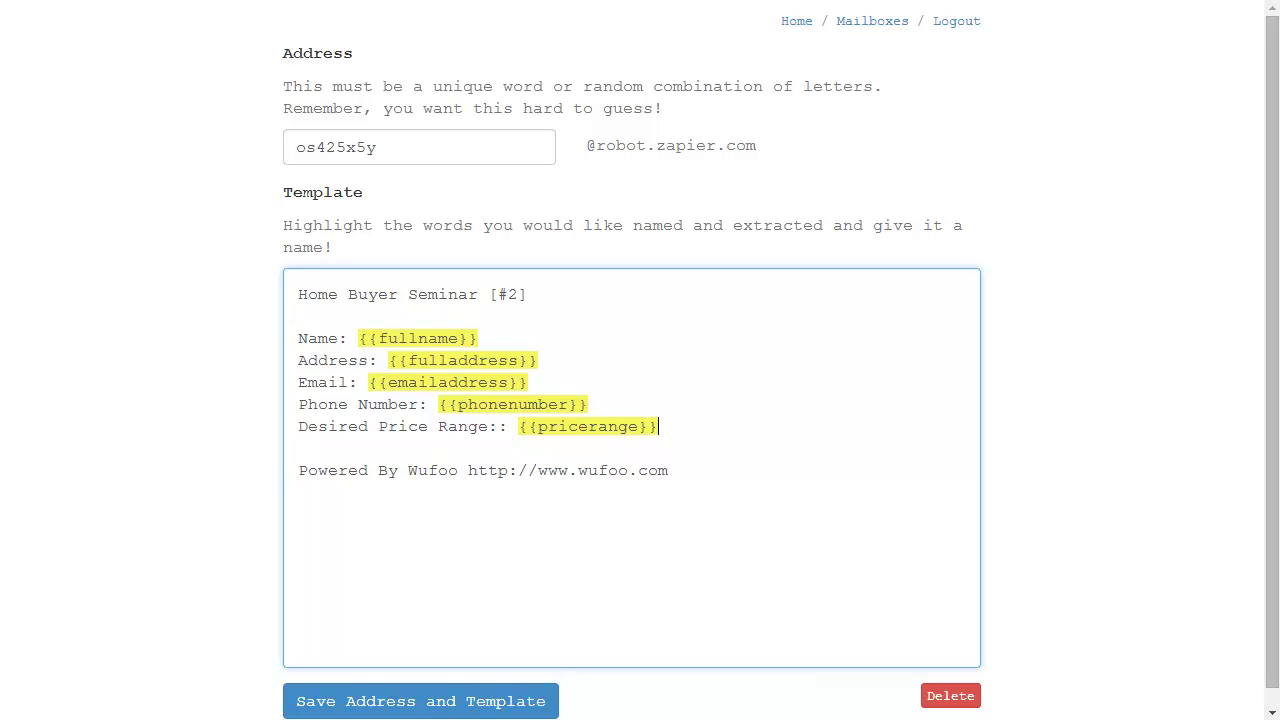
left_click(420, 701)
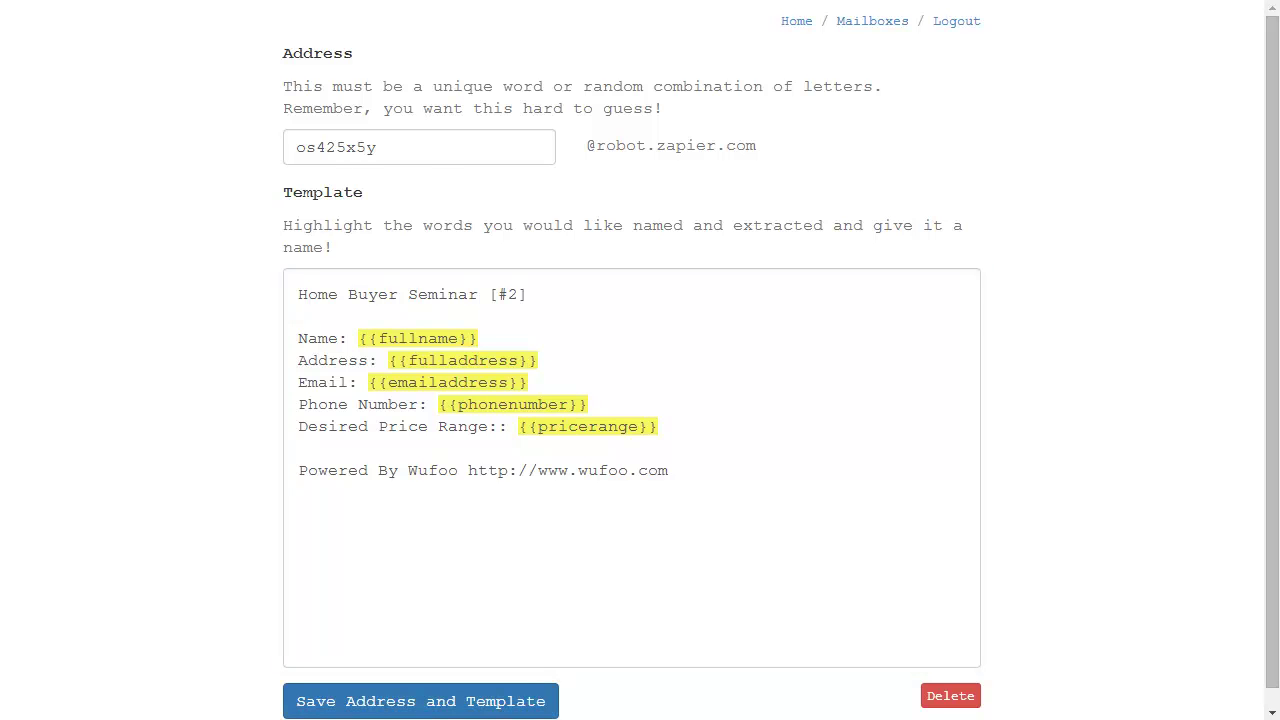
key("Return")
- Switch to the Zapier zap editor and set the trigger to New Email from Zapier Email Parser
left_click_drag(300, 323, 550, 323)
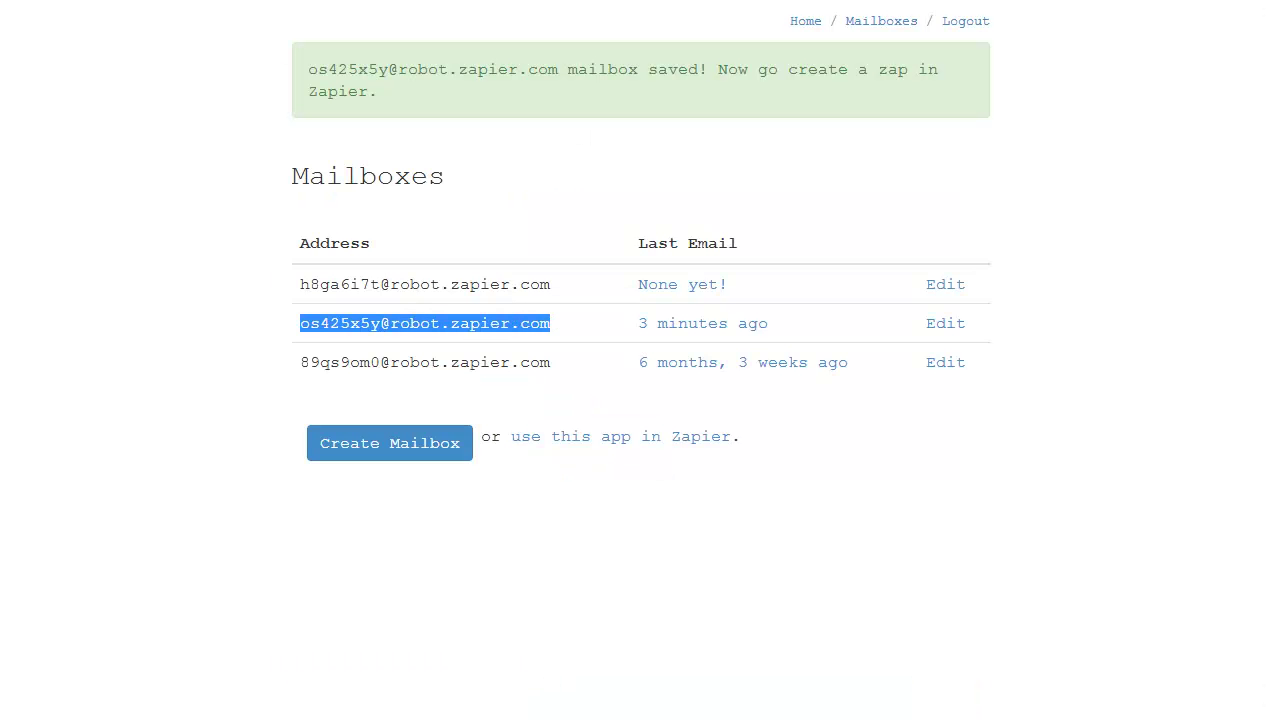
key("alt+Left")
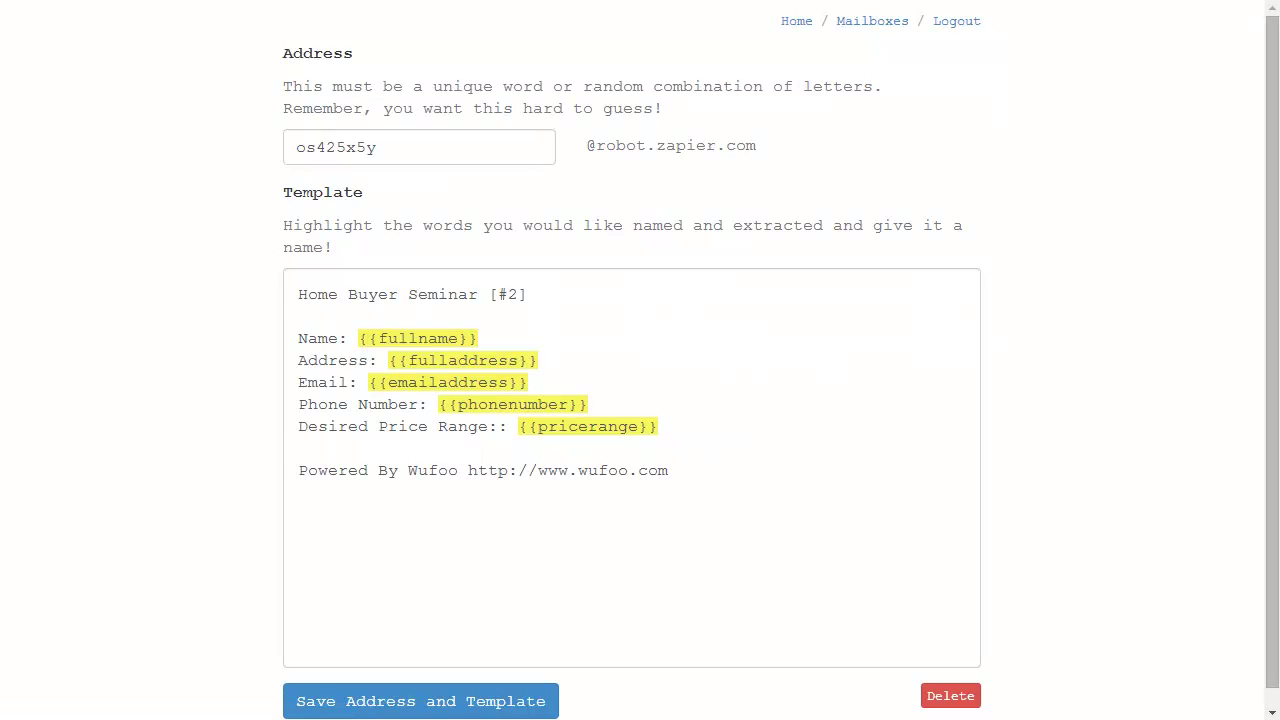
key("ctrl+Tab")
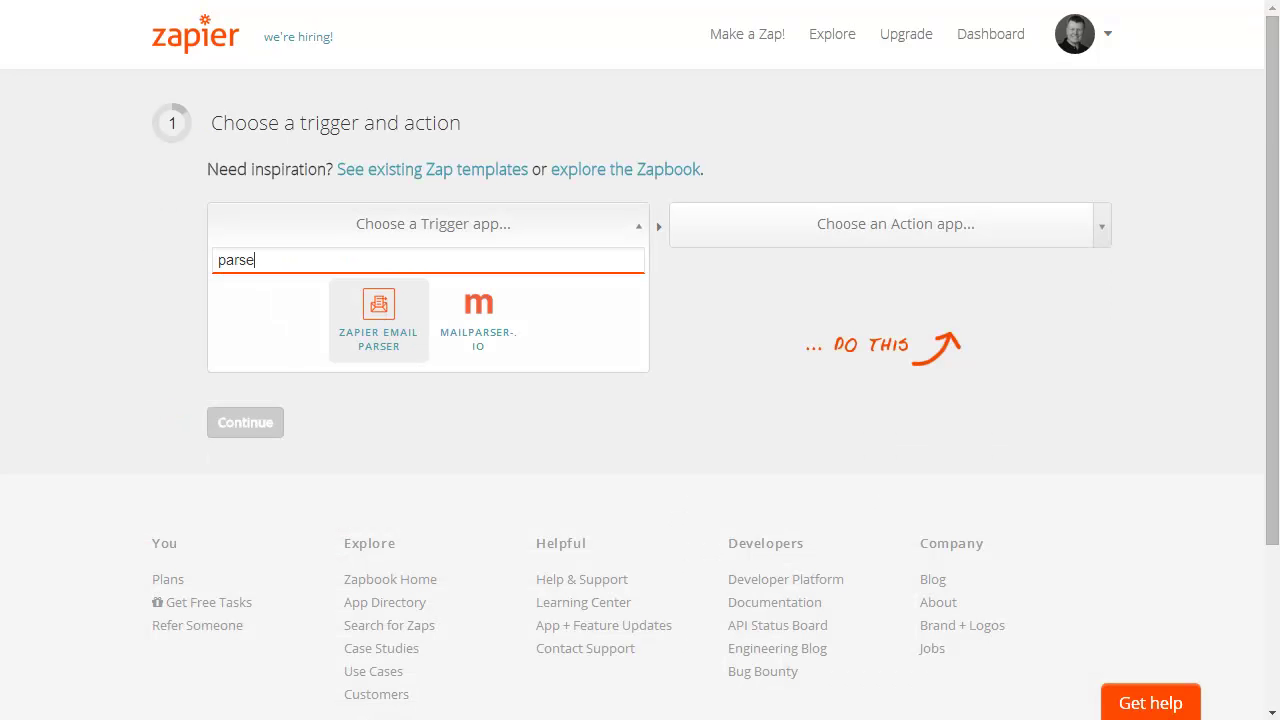
key("Return")
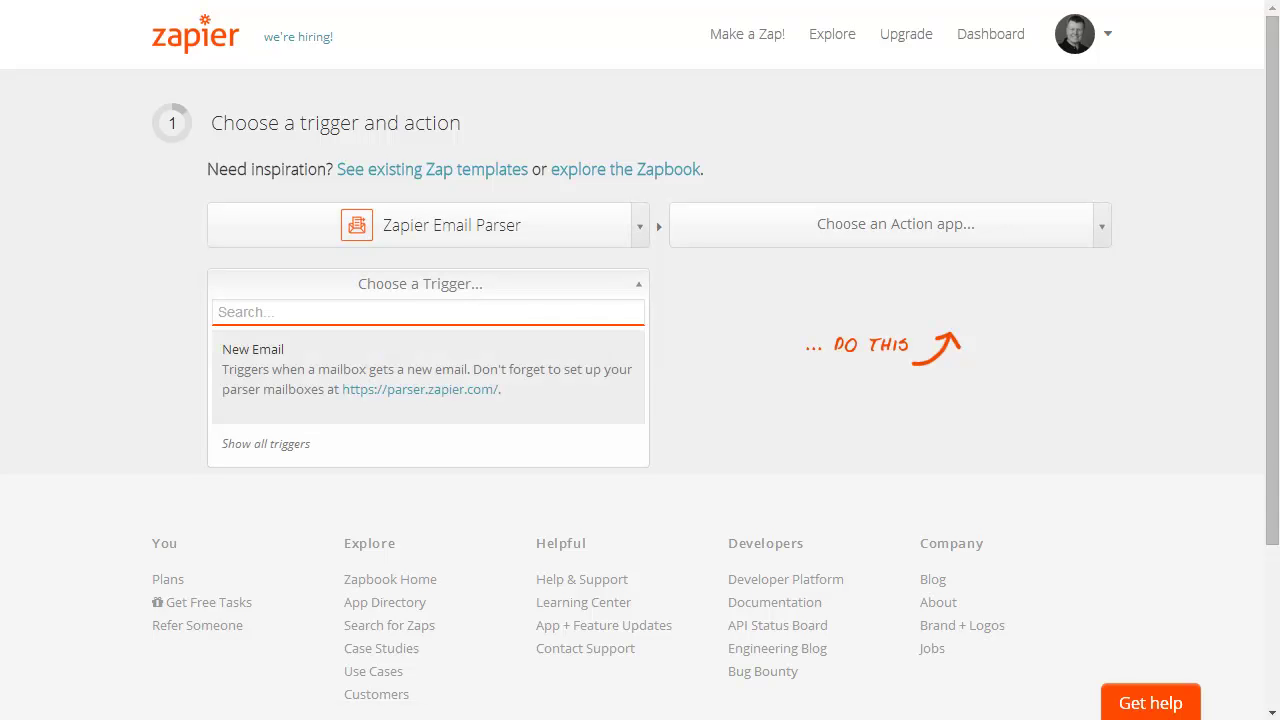
key("Return")
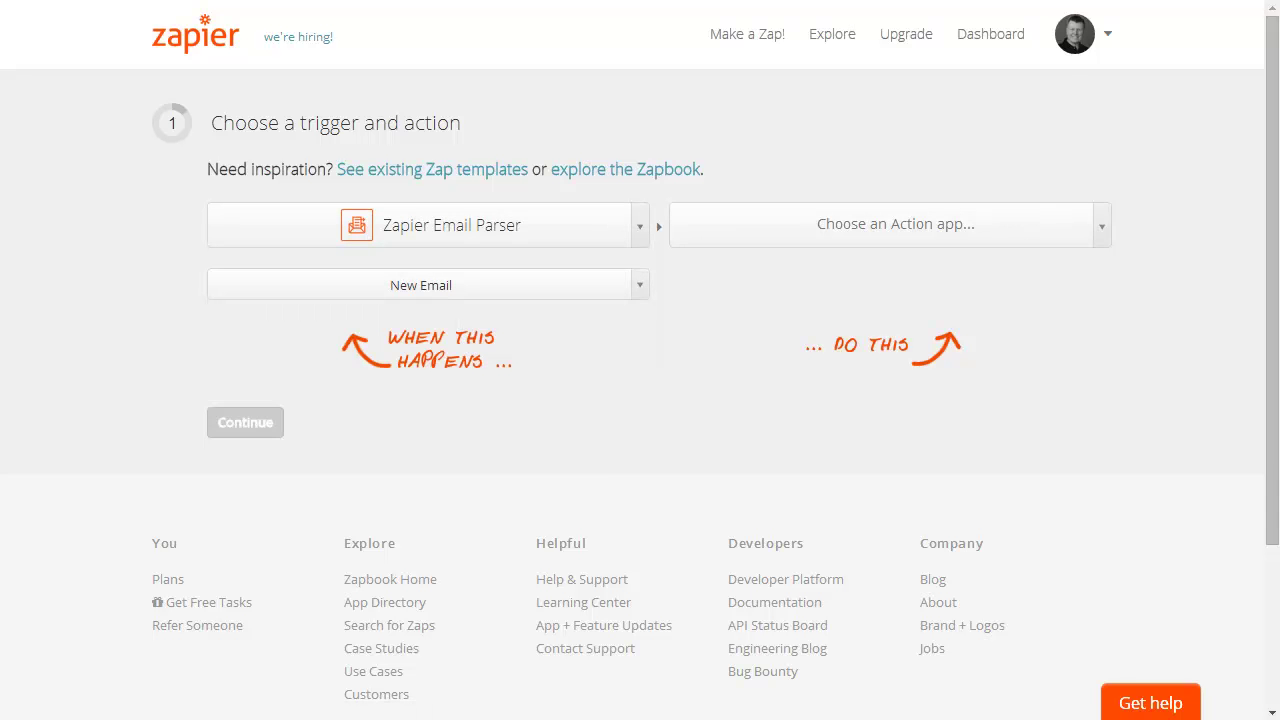
- Set the zap's action to Create Contact in Realvolve and continue to the account selection
key("Tab")
type("Real")
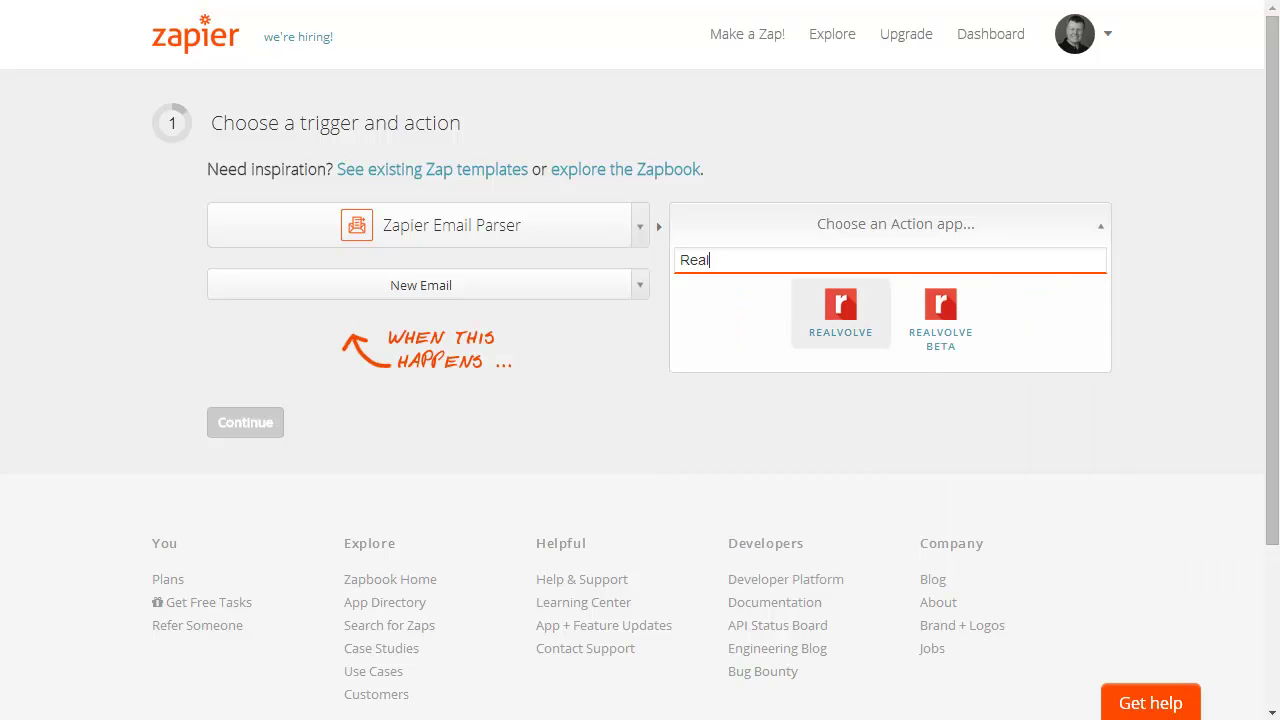
key("Return")
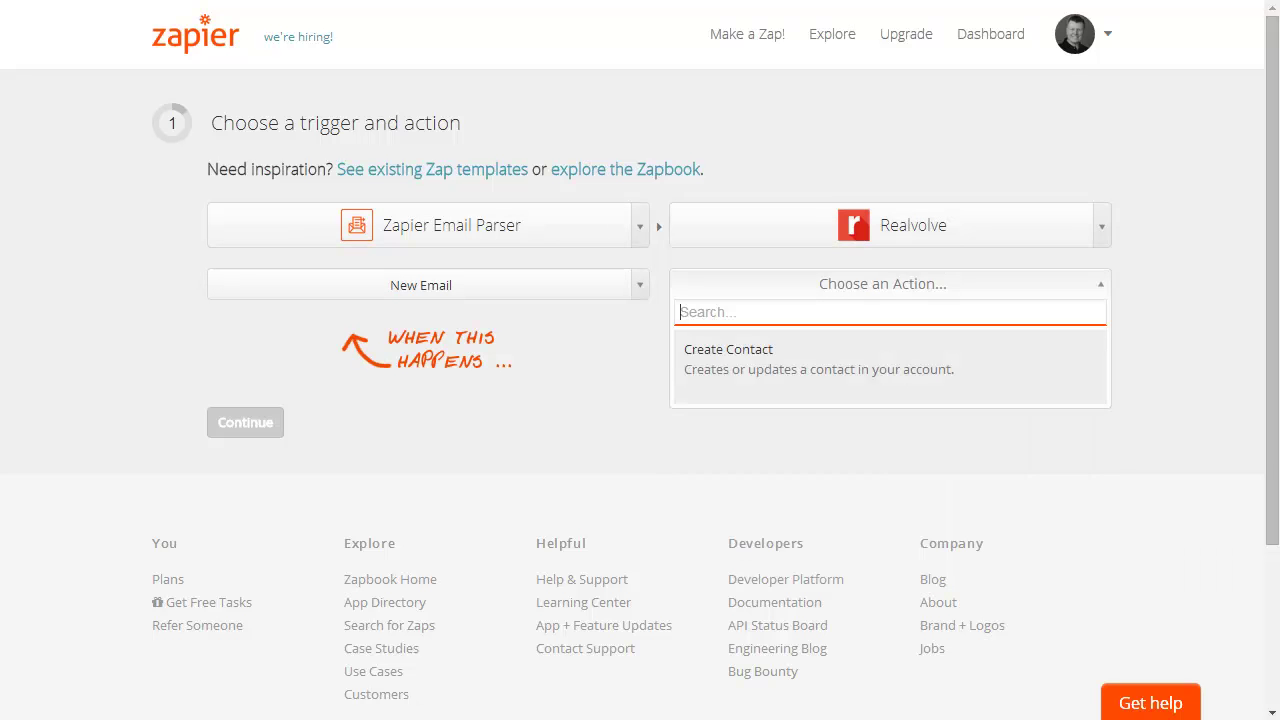
key("Return")
key("Return")
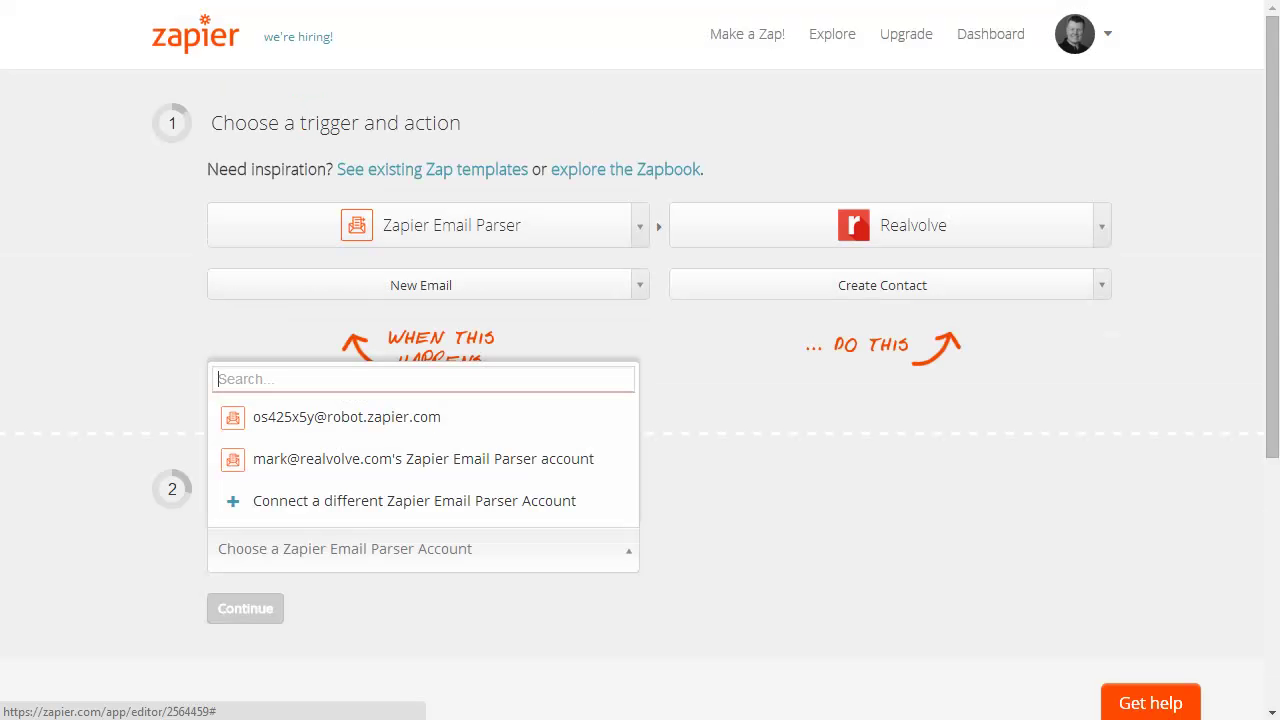
- Select the Zapier Email Parser and Realvolve accounts that are named after the owner's e-mail for this zap
key("Down")
key("Down")
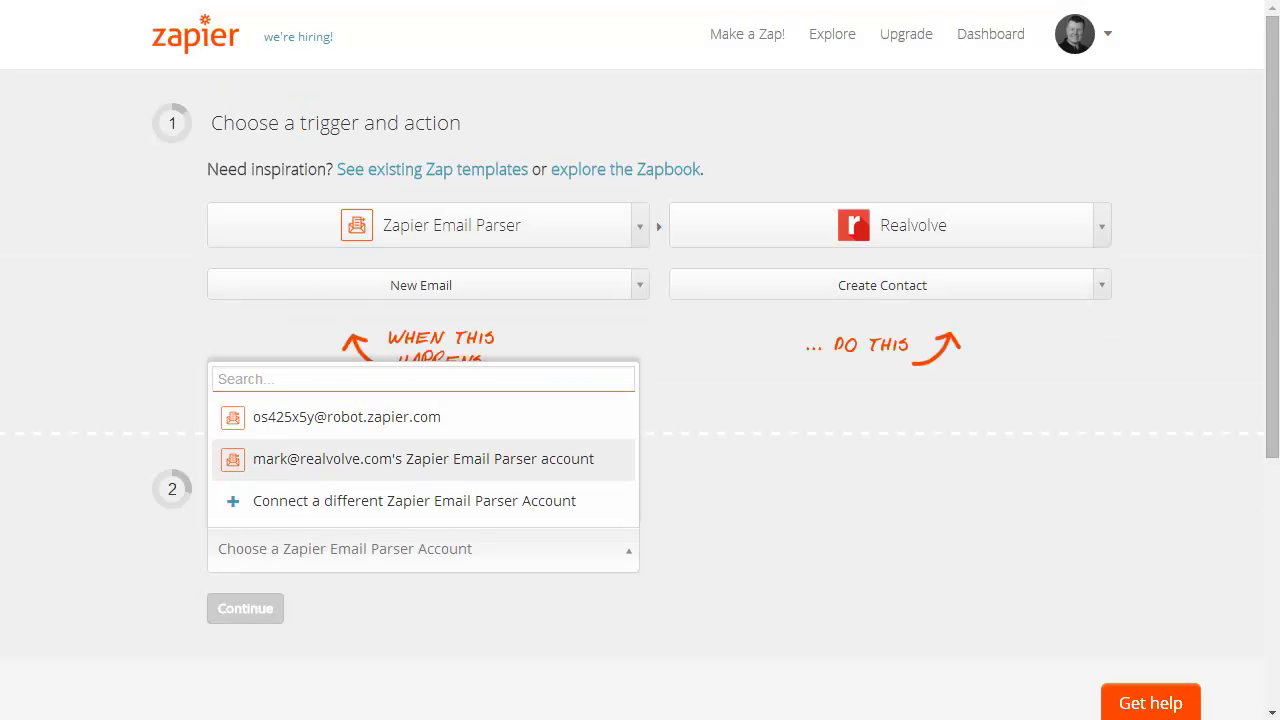
key("Return")
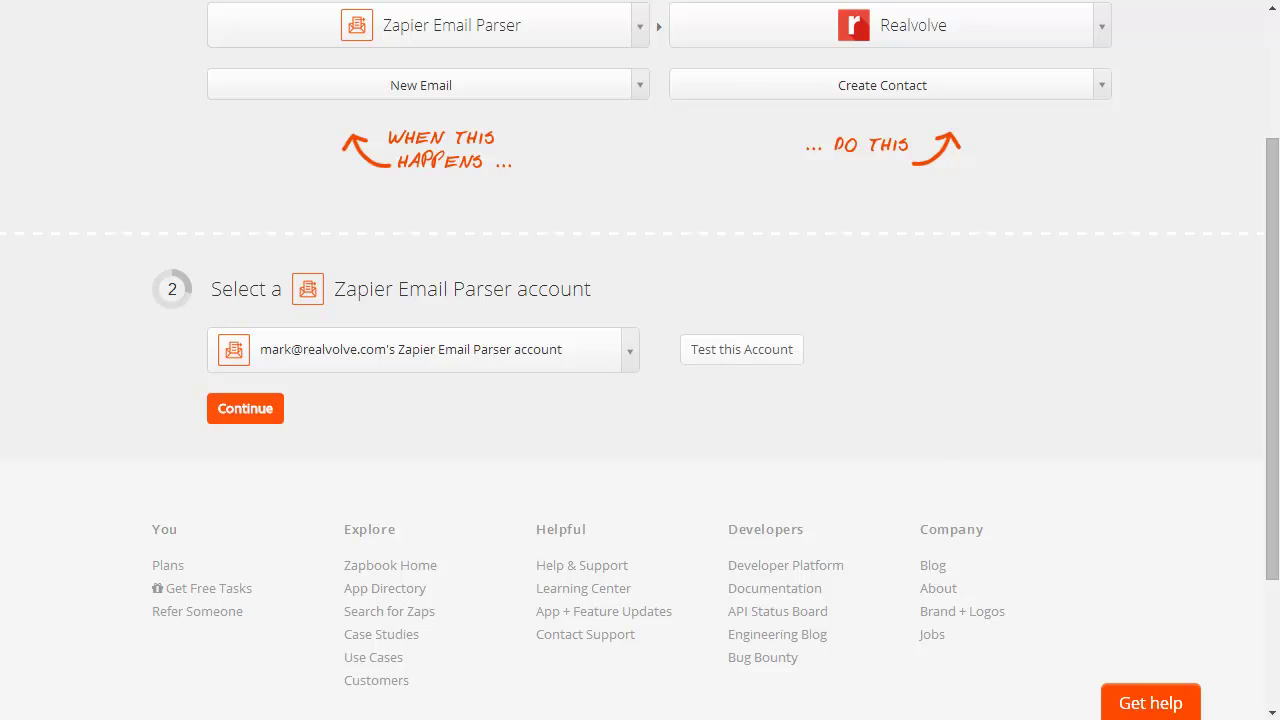
key("Return")
key("Down")
key("Return")
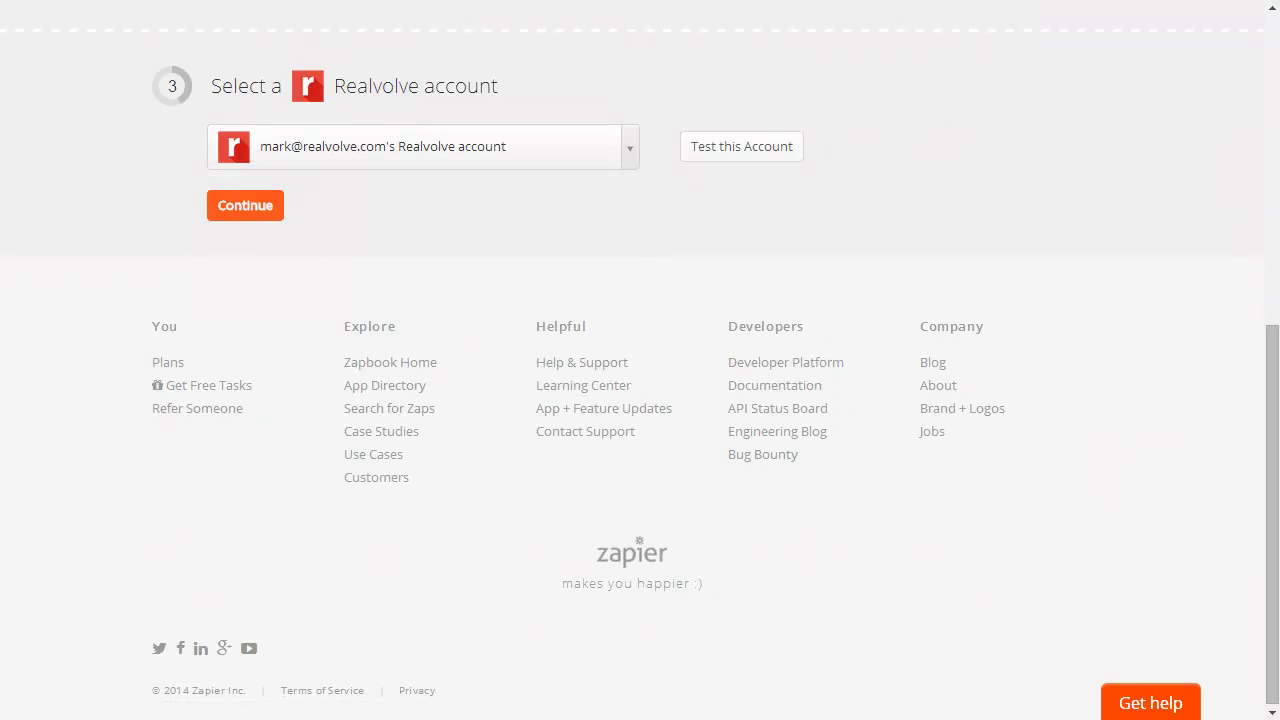
key("Return")
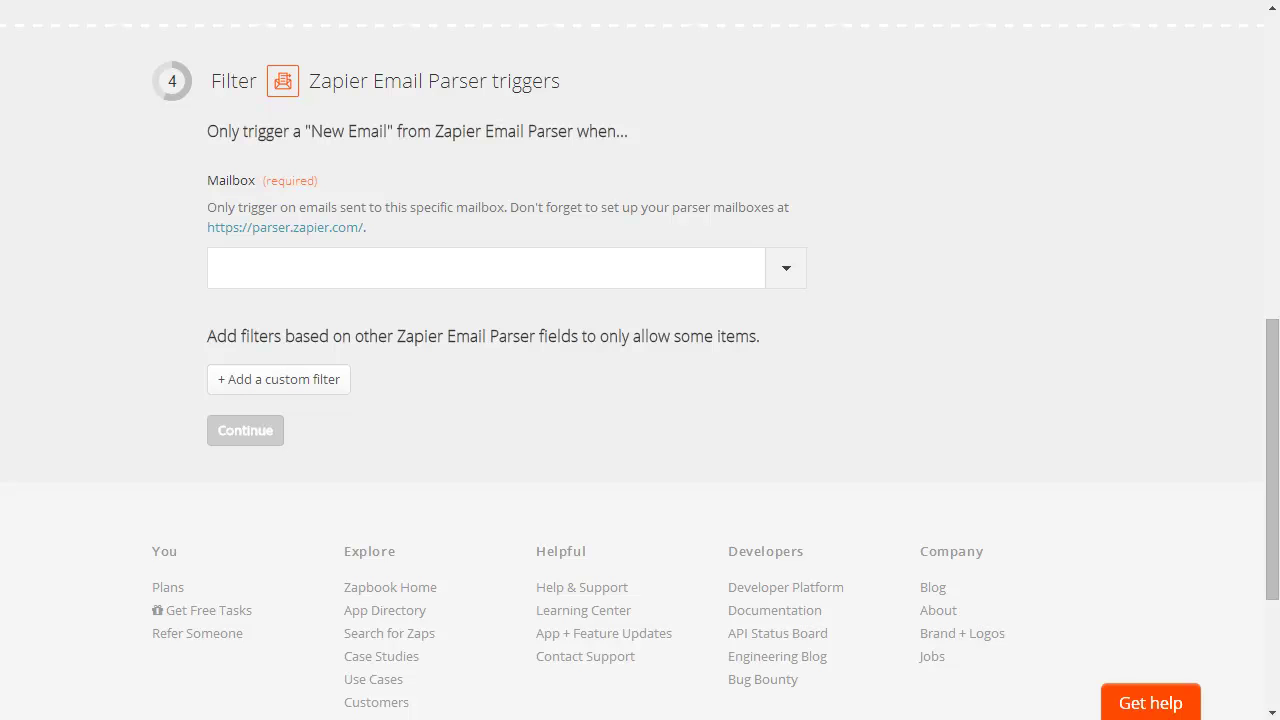
- Limit the trigger to the parser mailbox that holds the Home Buyer Seminar template and continue to field matching
left_click(485, 268)
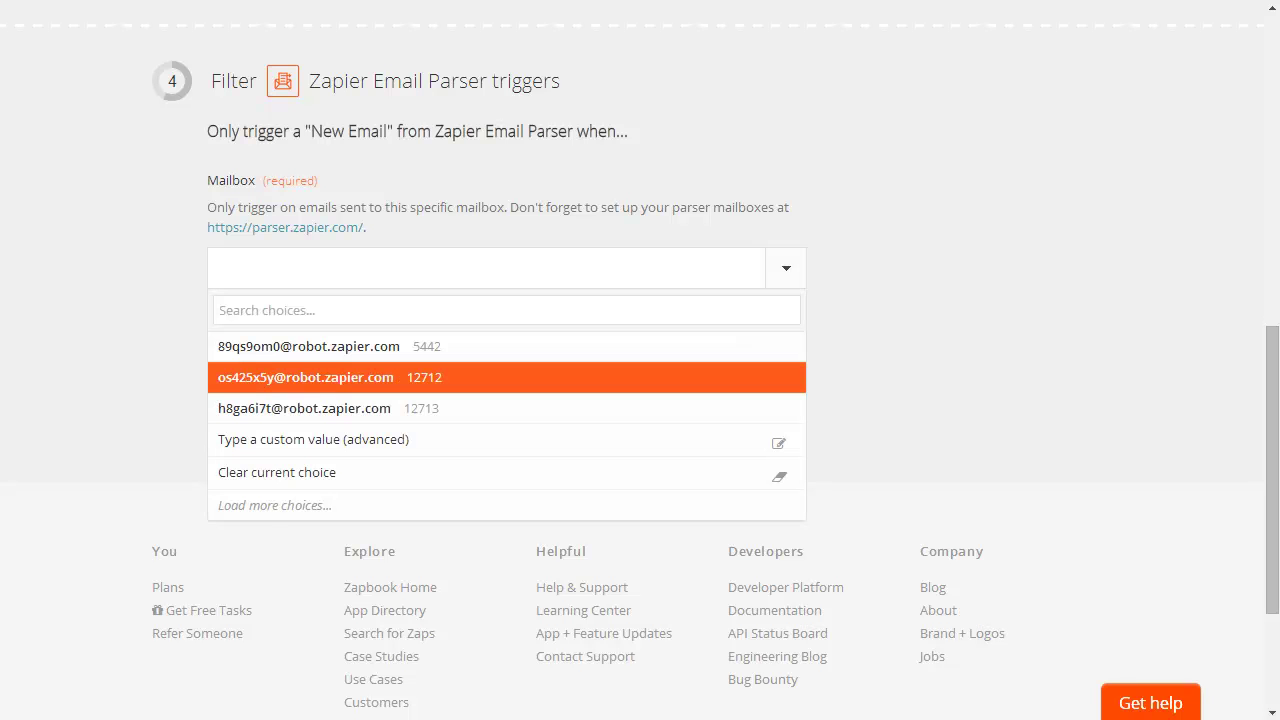
key("Return")
key("Return")
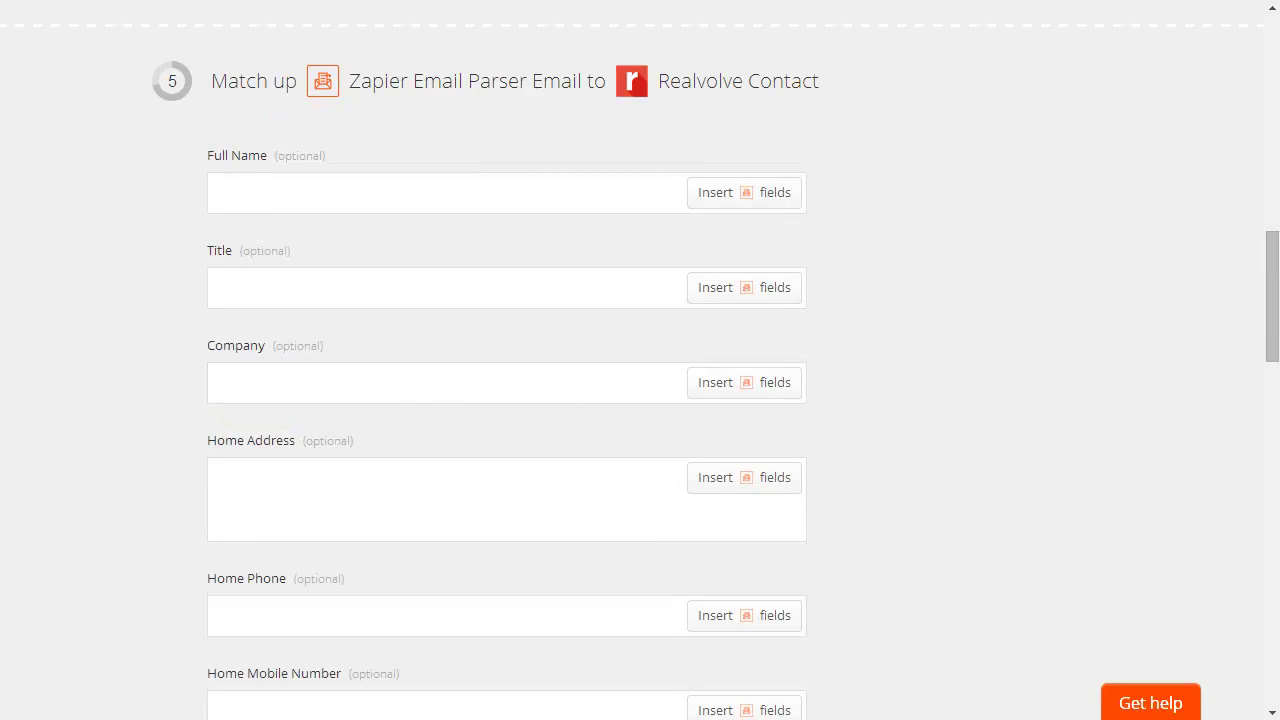
- Fill the contact's Tags with zapier, lead-generation and the Parse Output Pricerange field
key("Tab")
key("Return")
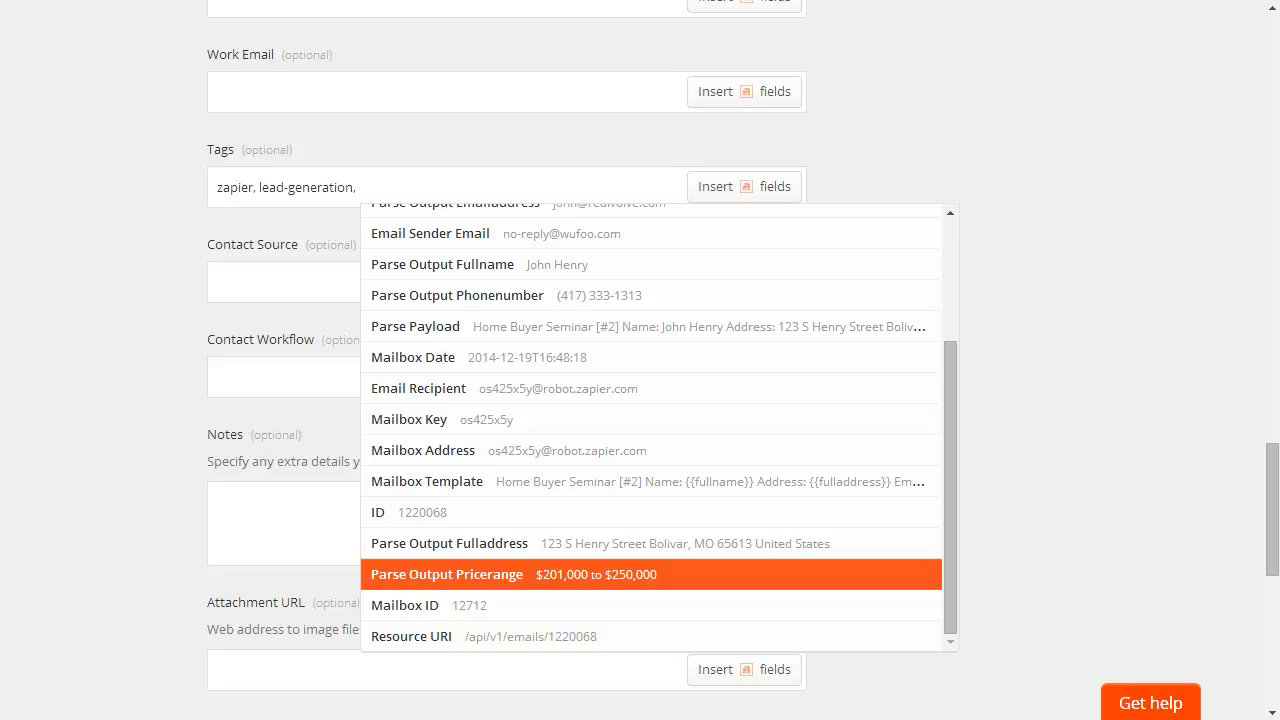
left_click(446, 574)
- Set the Contact Source to Web and insert the Email Body Plain field into Notes
left_click(486, 281)
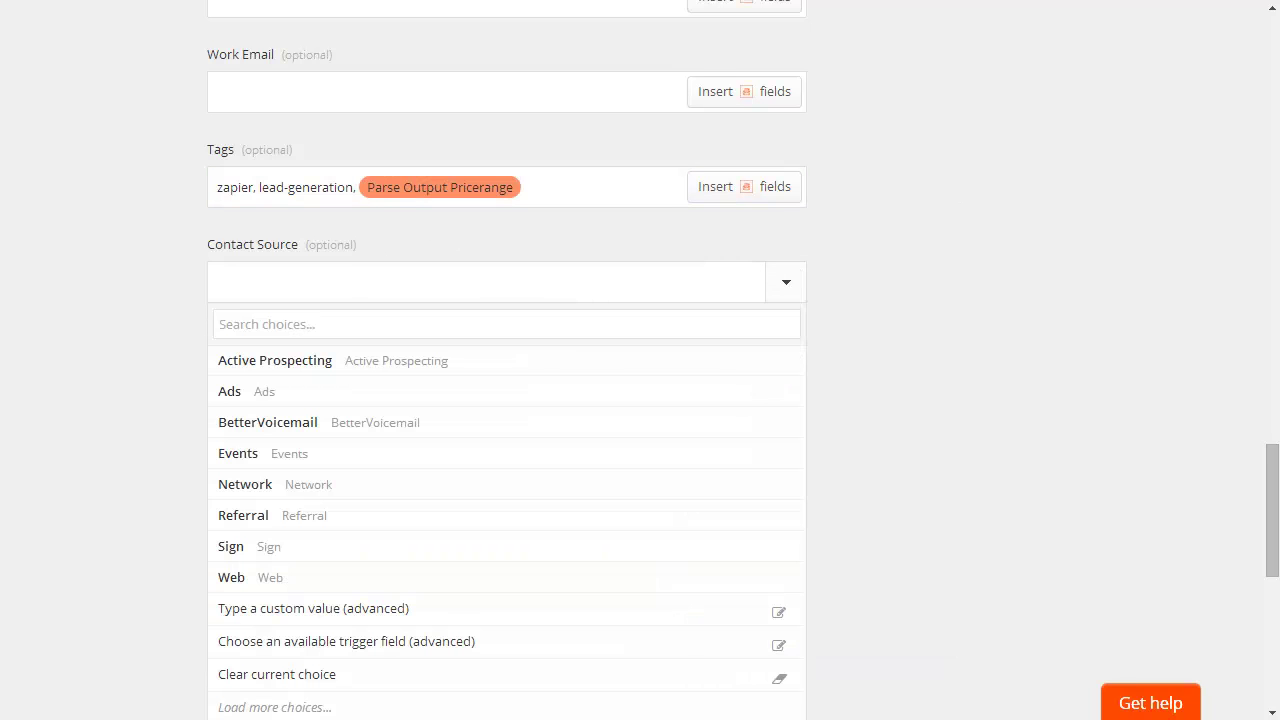
left_click(486, 575)
scroll(506, 400, "down", 1)
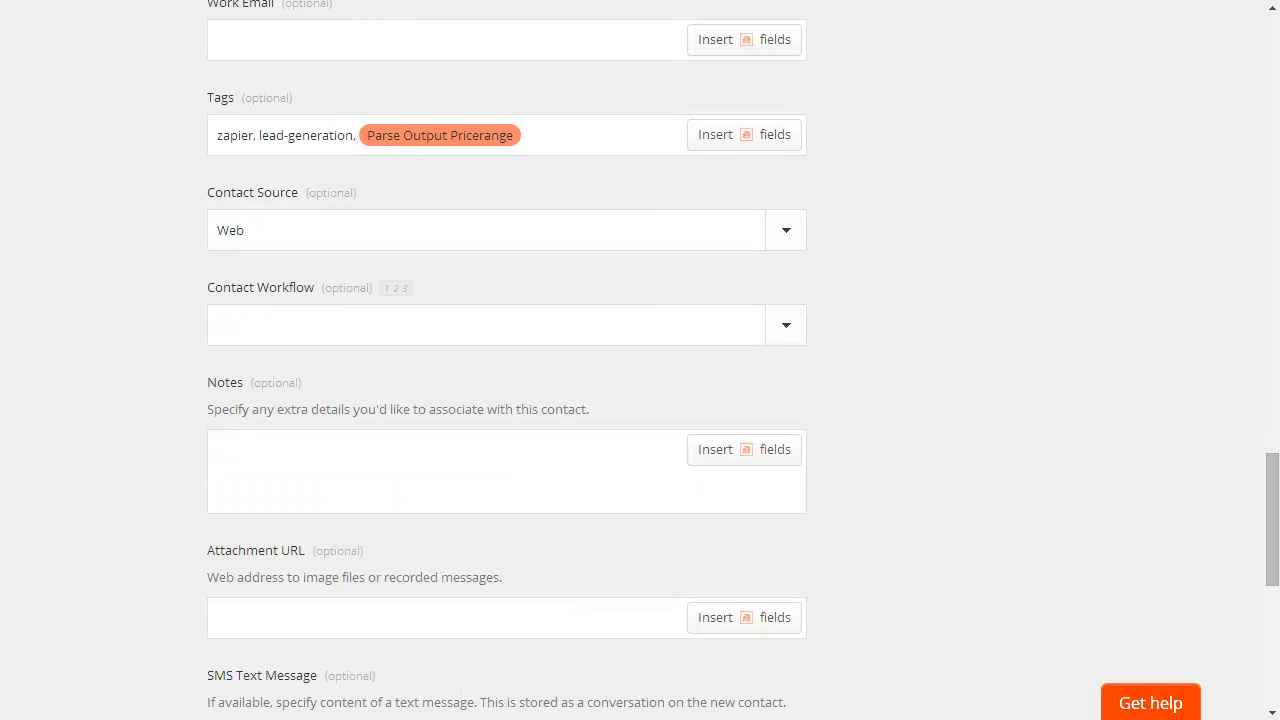
left_click(446, 470)
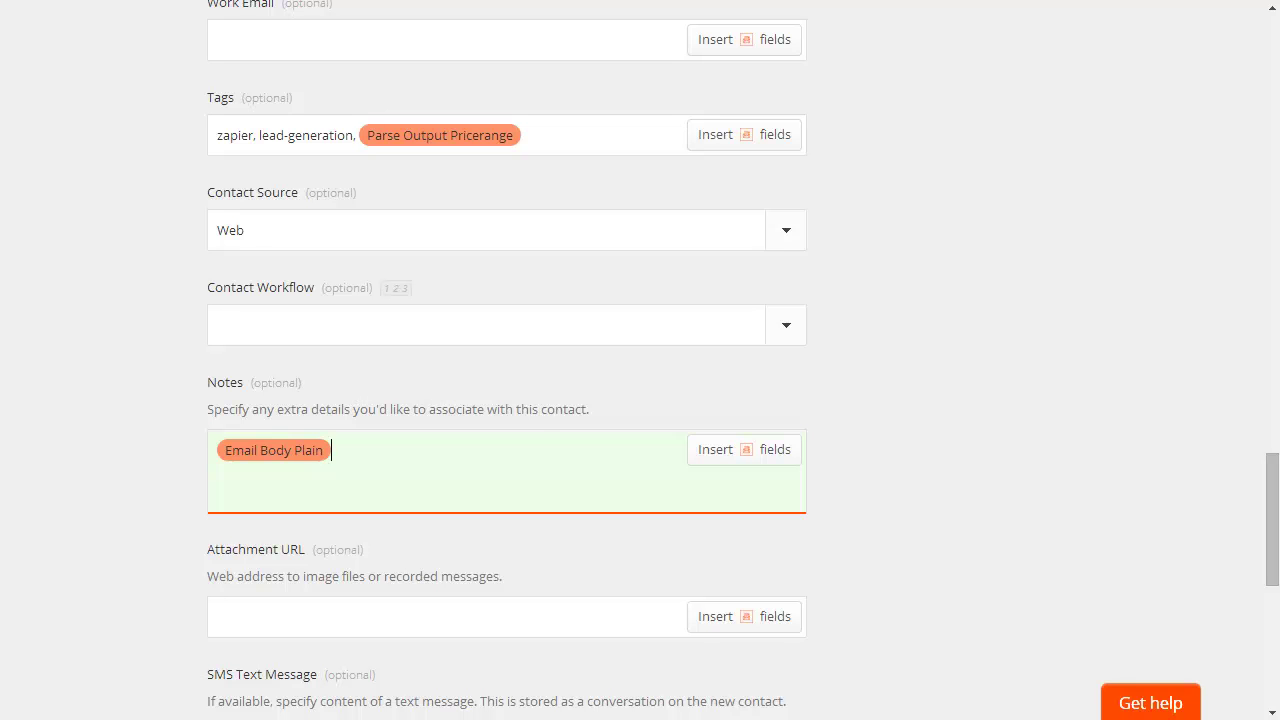
- Test the zap with Sample #2
scroll(640, 360, "down", 7)
scroll(640, 360, "up", 1)
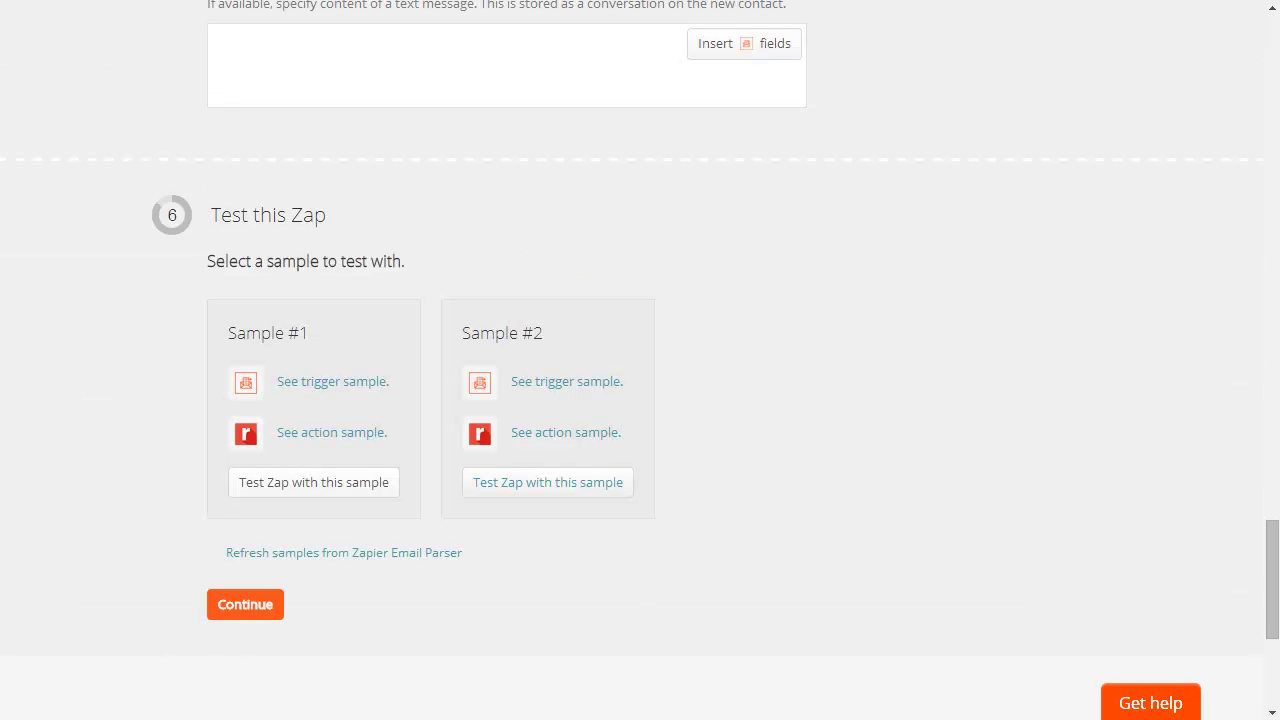
left_click(547, 482)
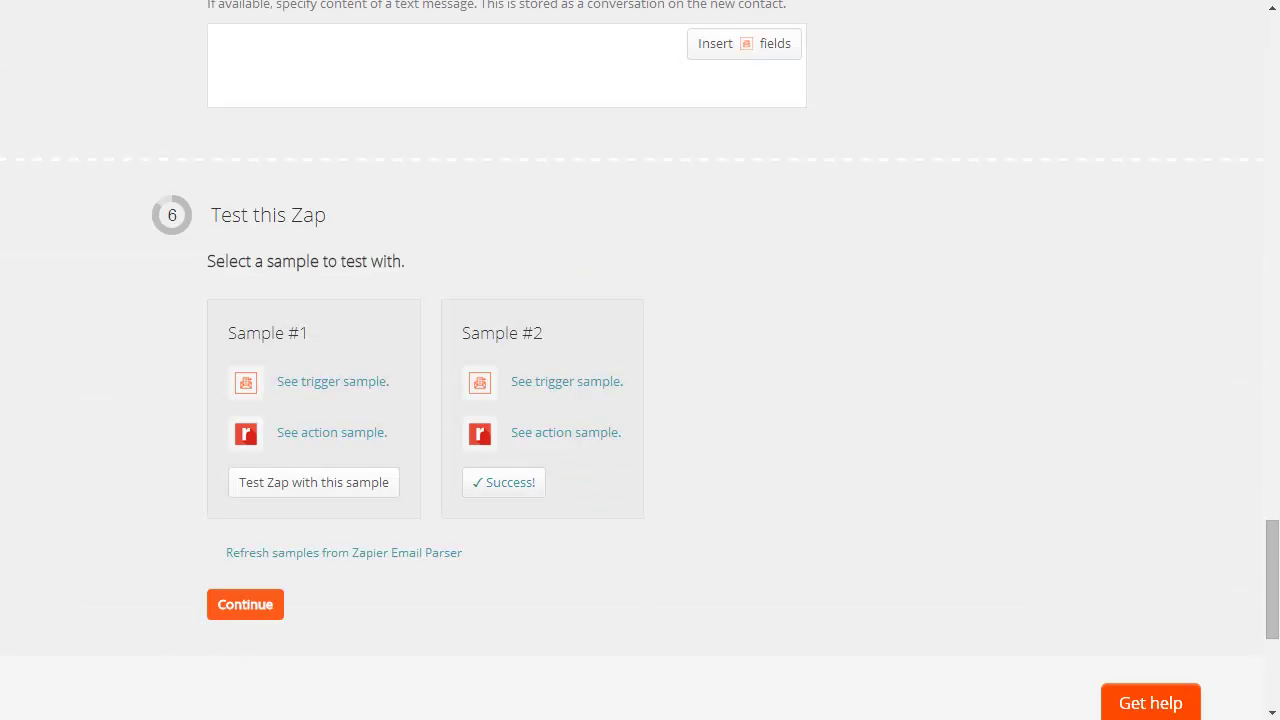